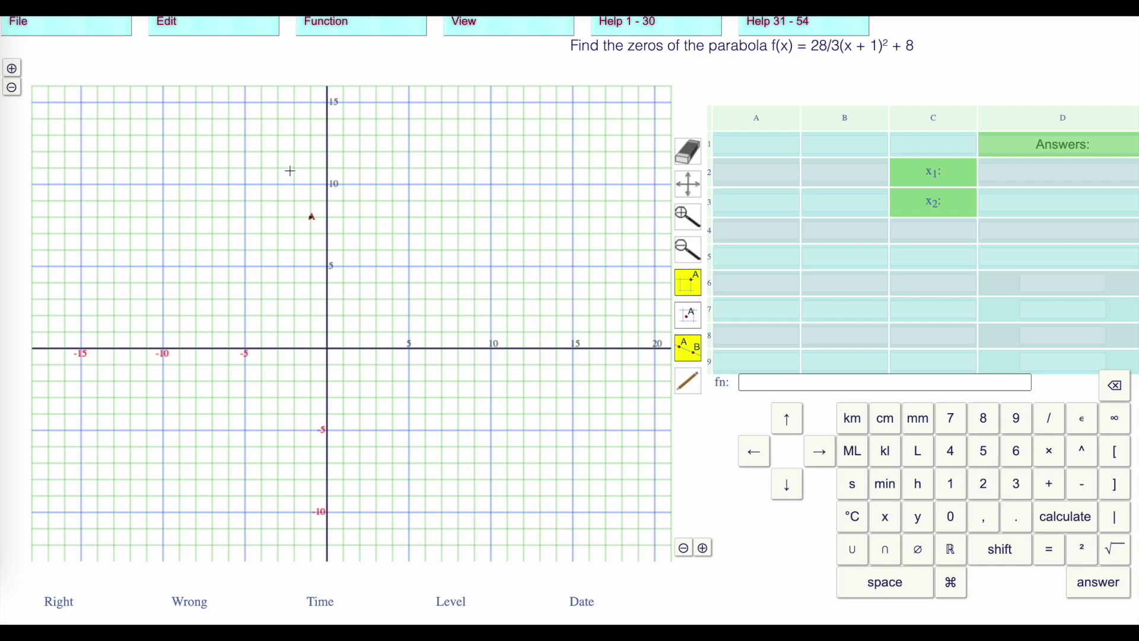
Enter x = -1 in A1 and the formula =28/3*(A1+1)²+8 in B1
left_click(739, 148)
type("-1")
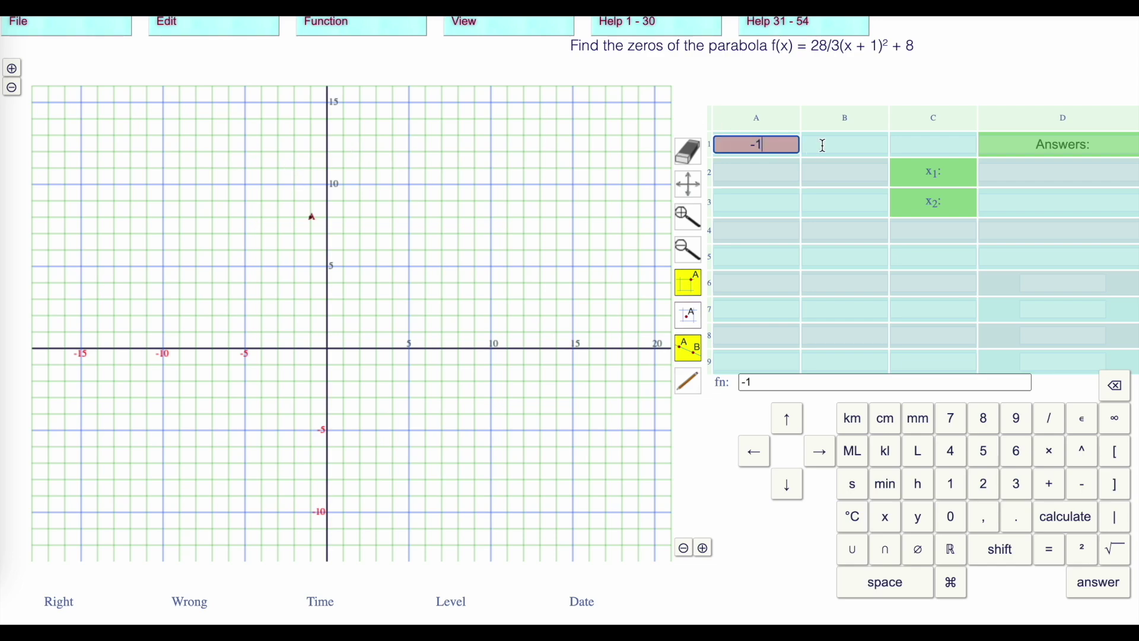
left_click(833, 143)
type("=")
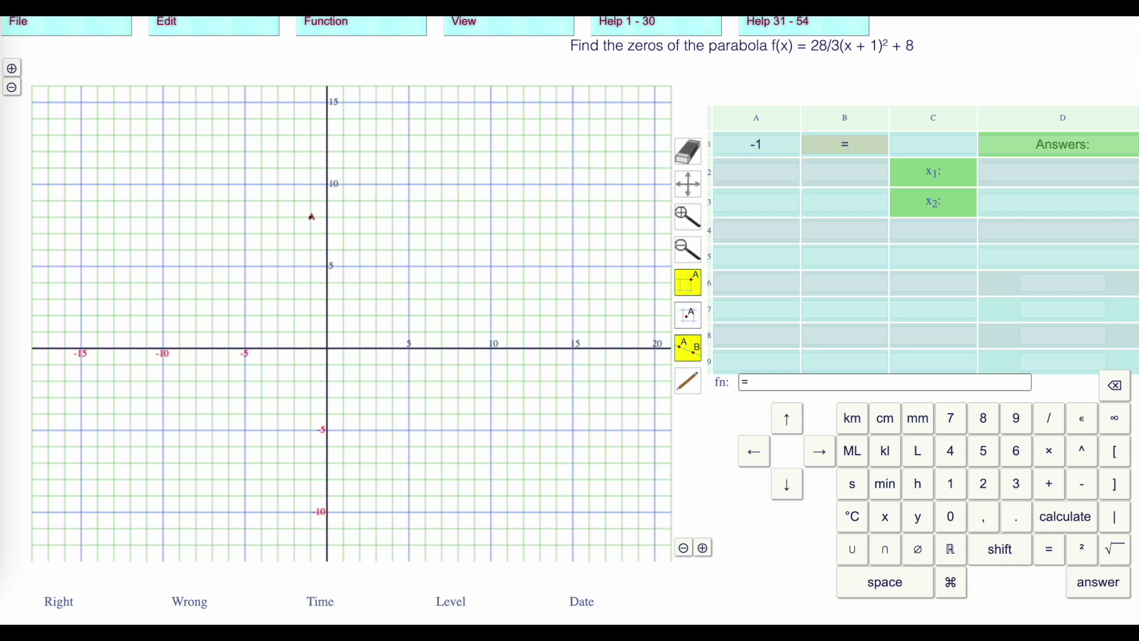
type("28/3*(")
left_click(754, 145)
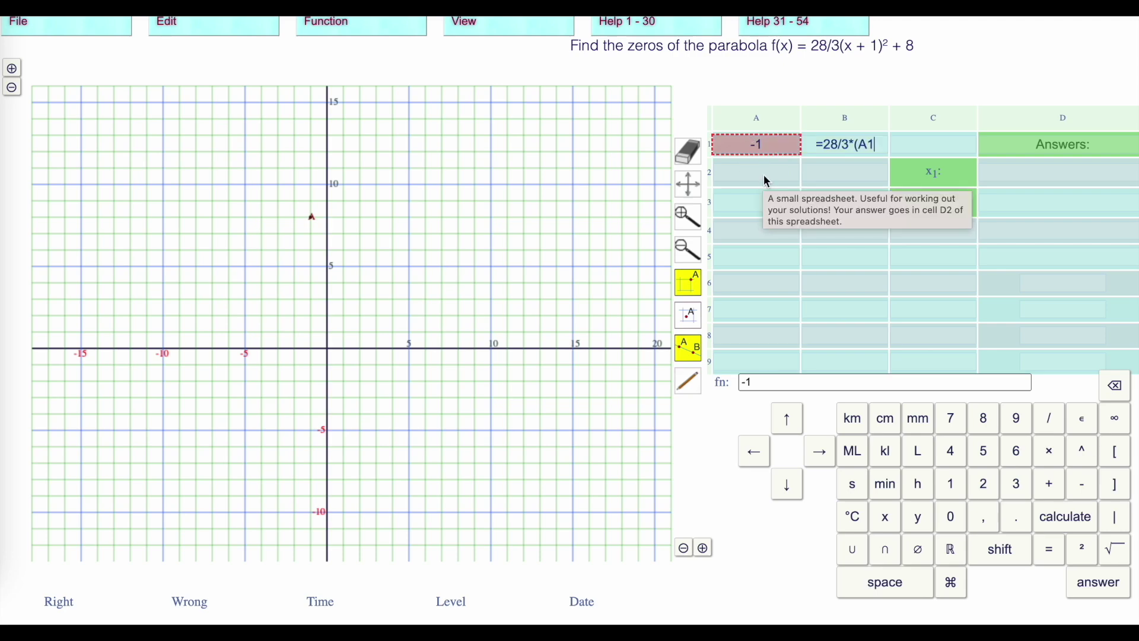
type("+1)")
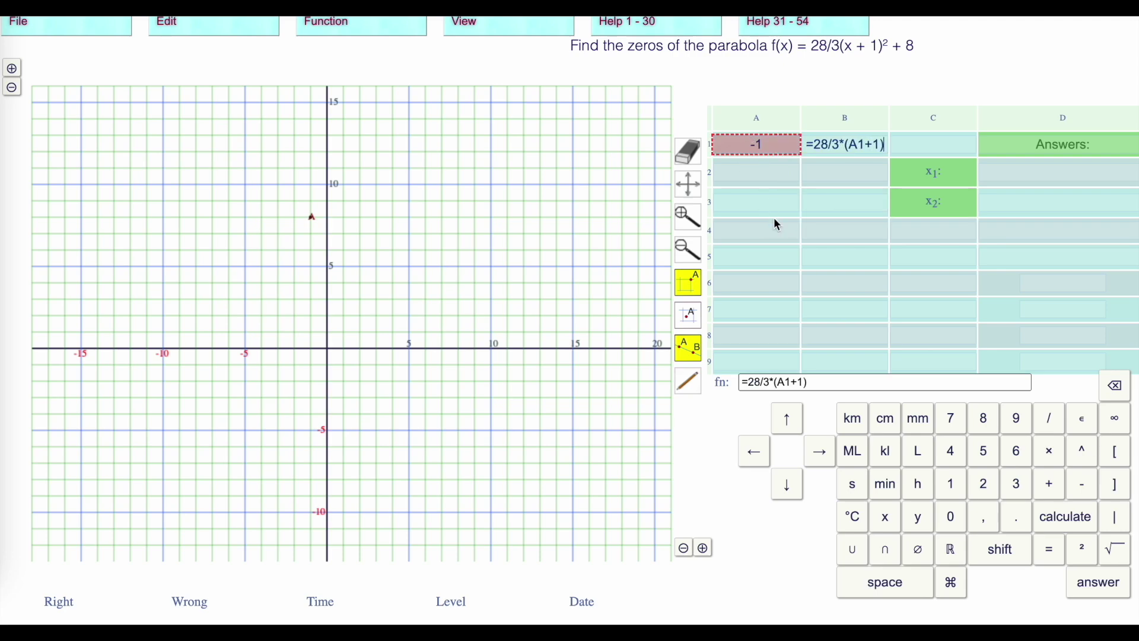
left_click(1083, 550)
type("+")
type("8")
key("Return")
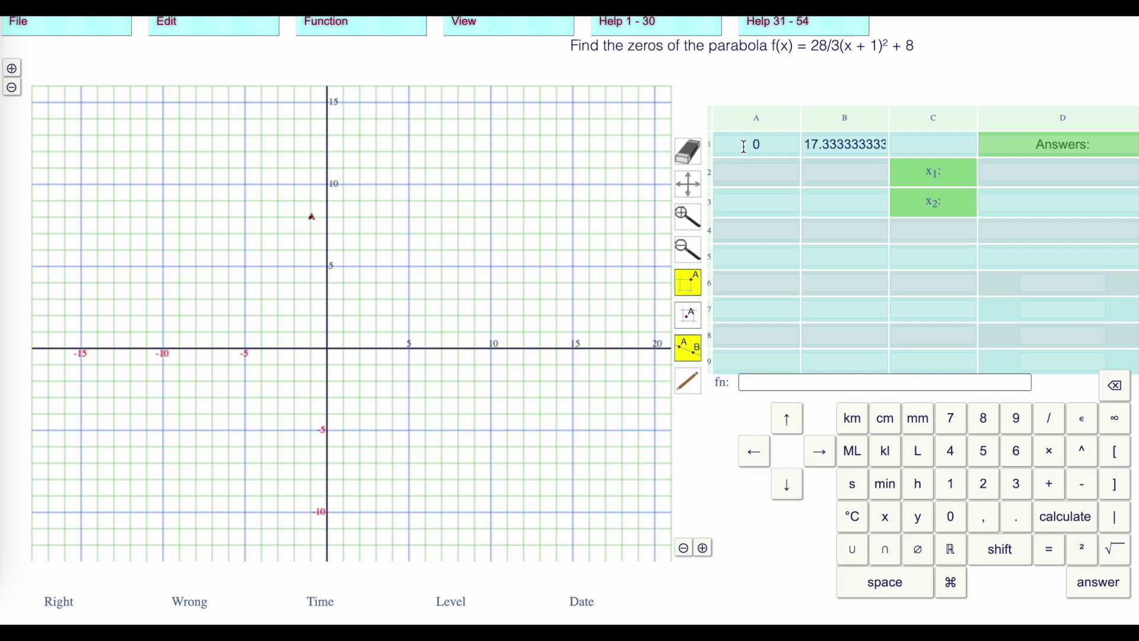
Change A1 to 1, then to 2, so B1 shows f(2) = 92
left_click(745, 147)
type("1")
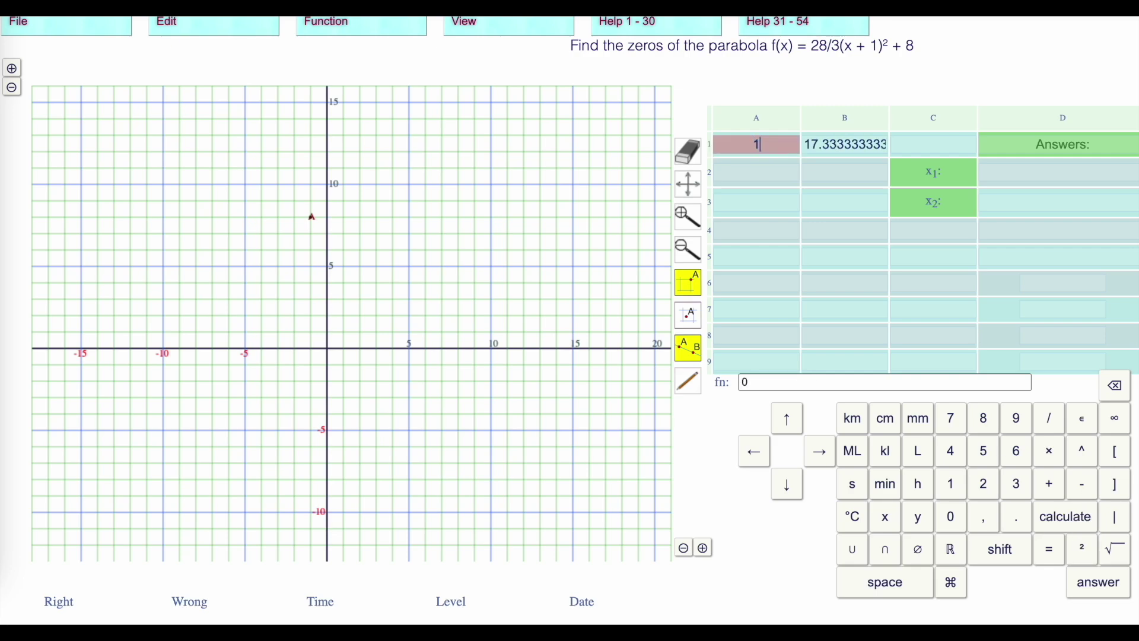
key("Return")
left_click(743, 144)
type("2")
key("Return")
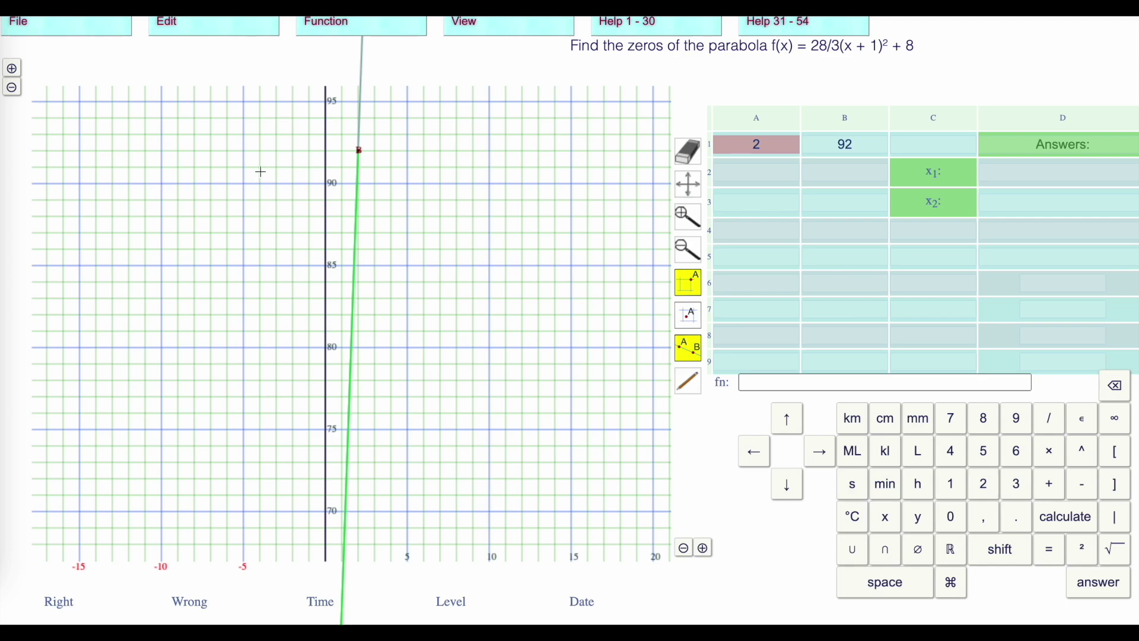
Plot the symmetric point (-4, 92) and set A1 to -4, confirming it also gives 92
left_click(261, 150)
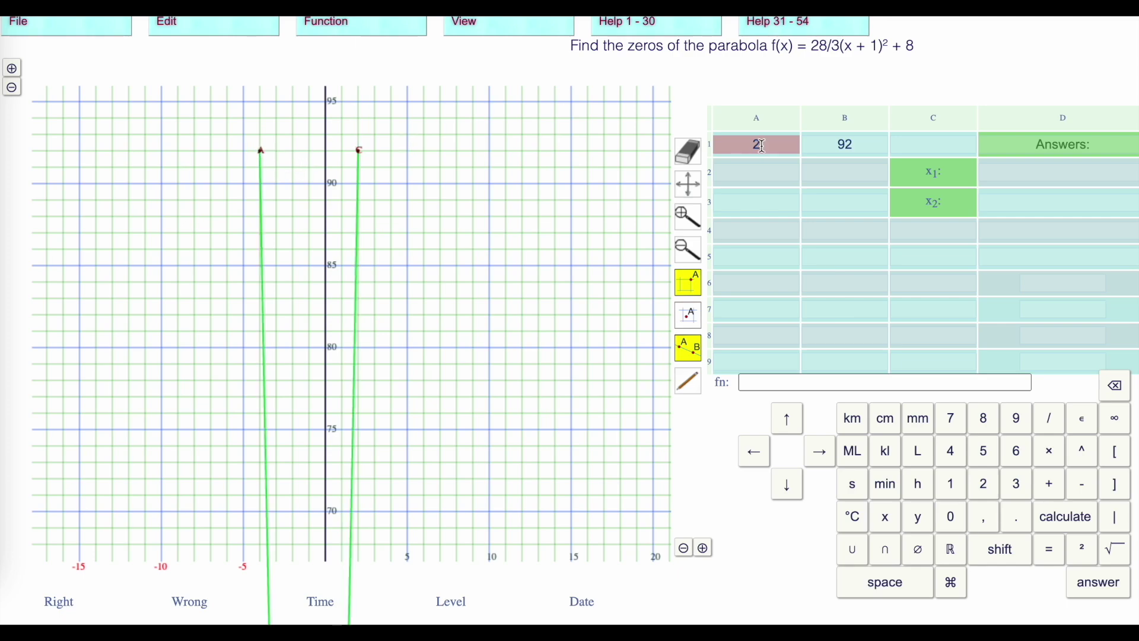
type("-4")
key("Return")
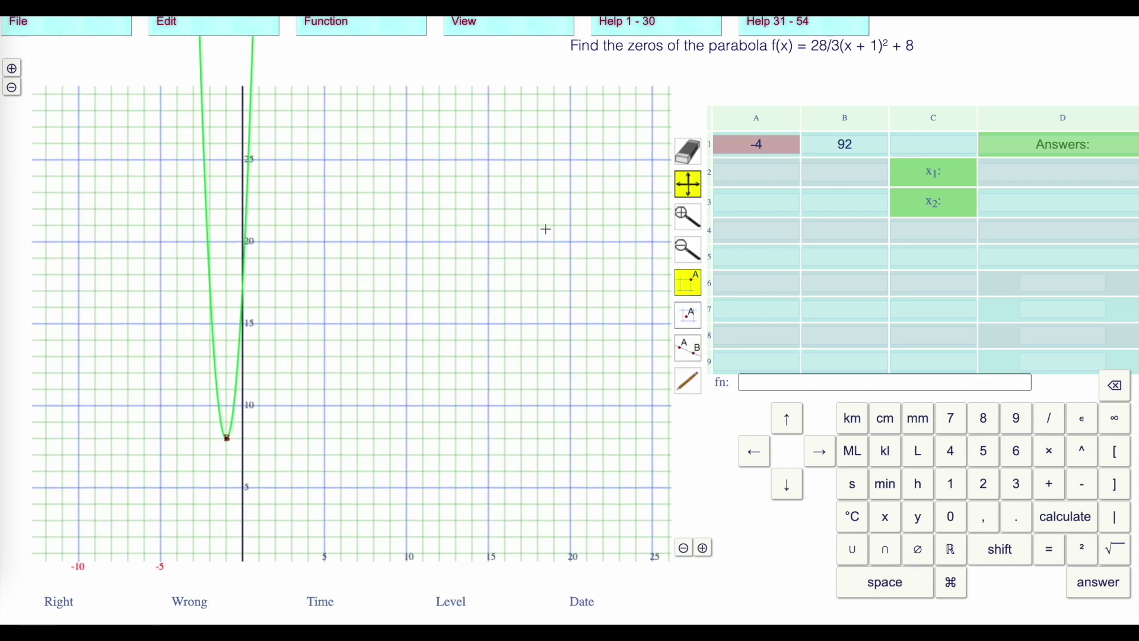
Pan the graph to check the parabola stays above the x-axis, then select the x₁ answer cell
scroll(504, 300, "down", 2)
scroll(542, 262, "up", 1)
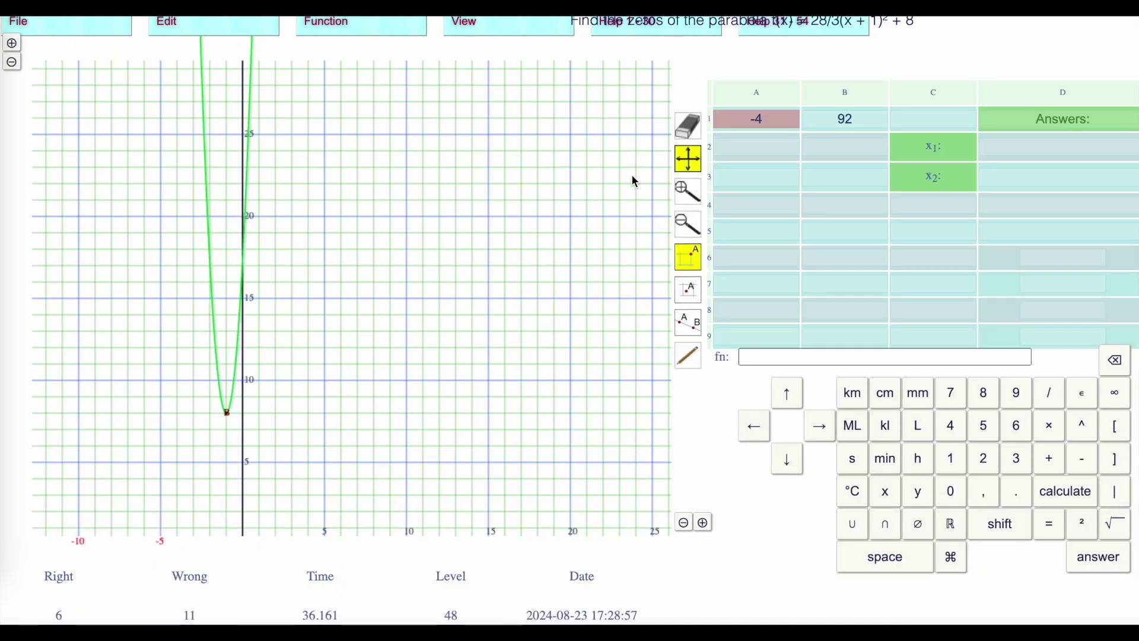
left_click_drag(508, 300, 495, 192)
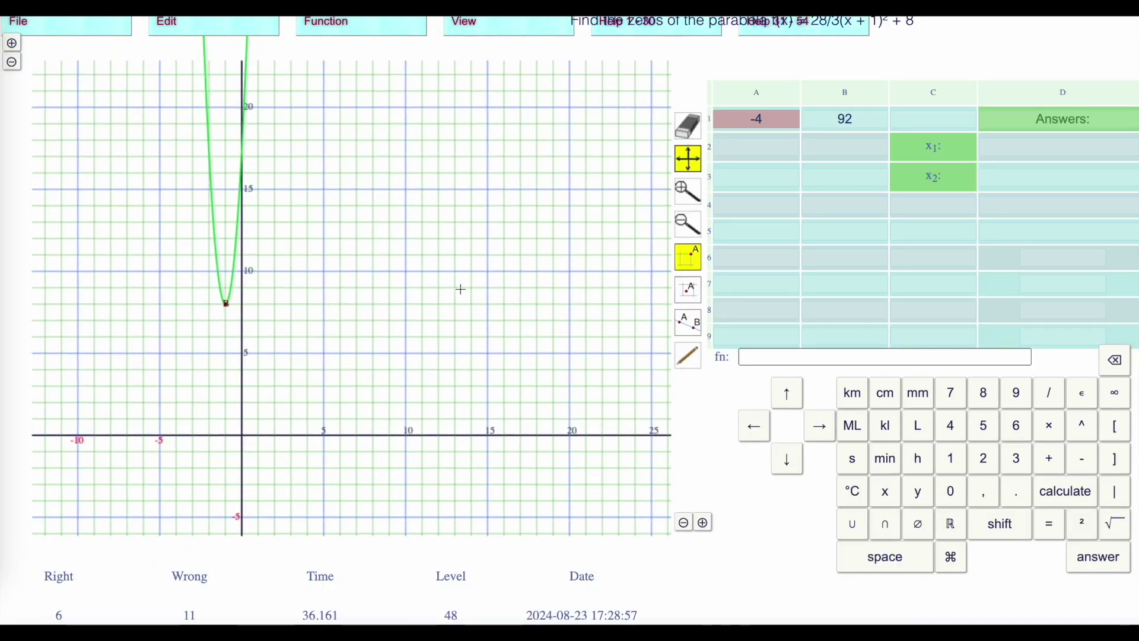
scroll(461, 289, "right", 2)
left_click(1007, 147)
Submit NONE as the x₁ answer and start the new f(x) = 12(x + 11)² - 6 problem
type("NONE")
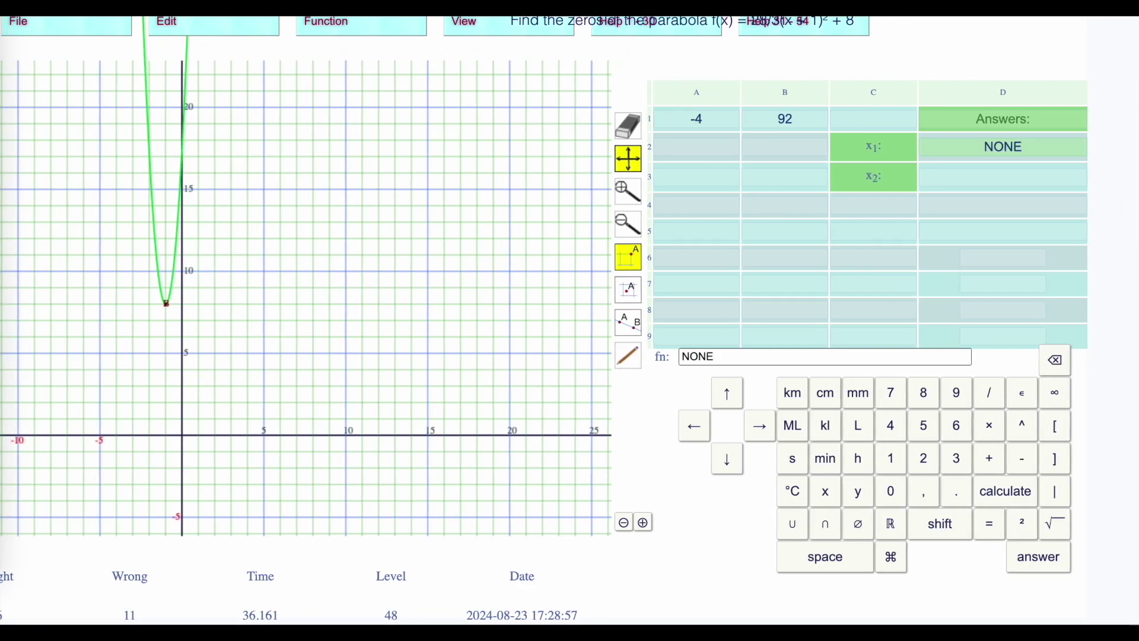
key("Return")
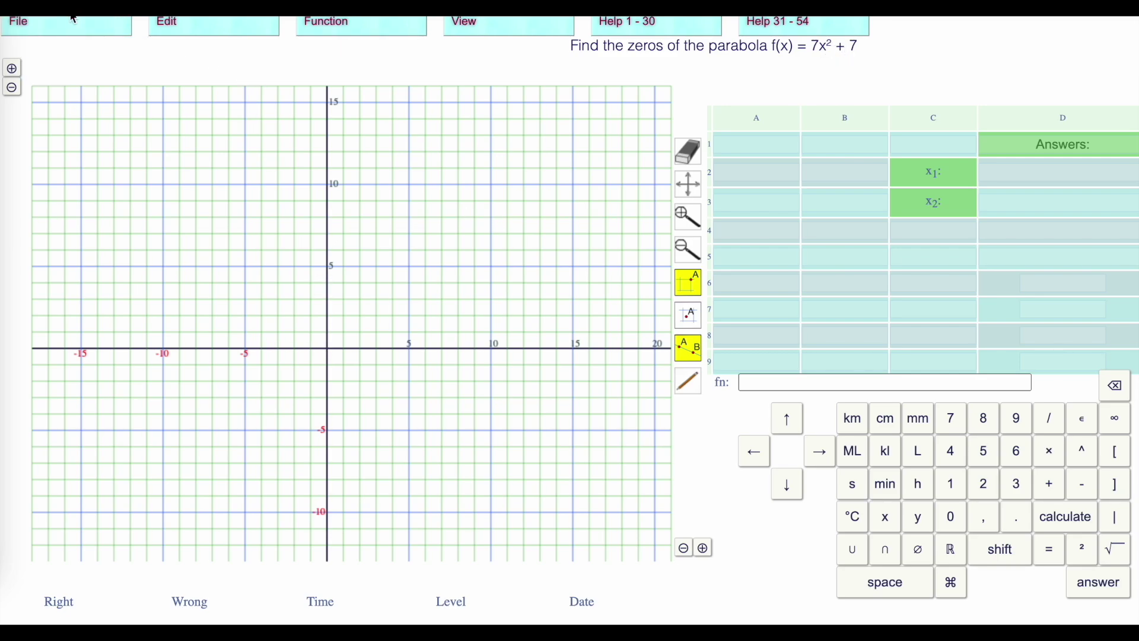
mouse_move(80, 31)
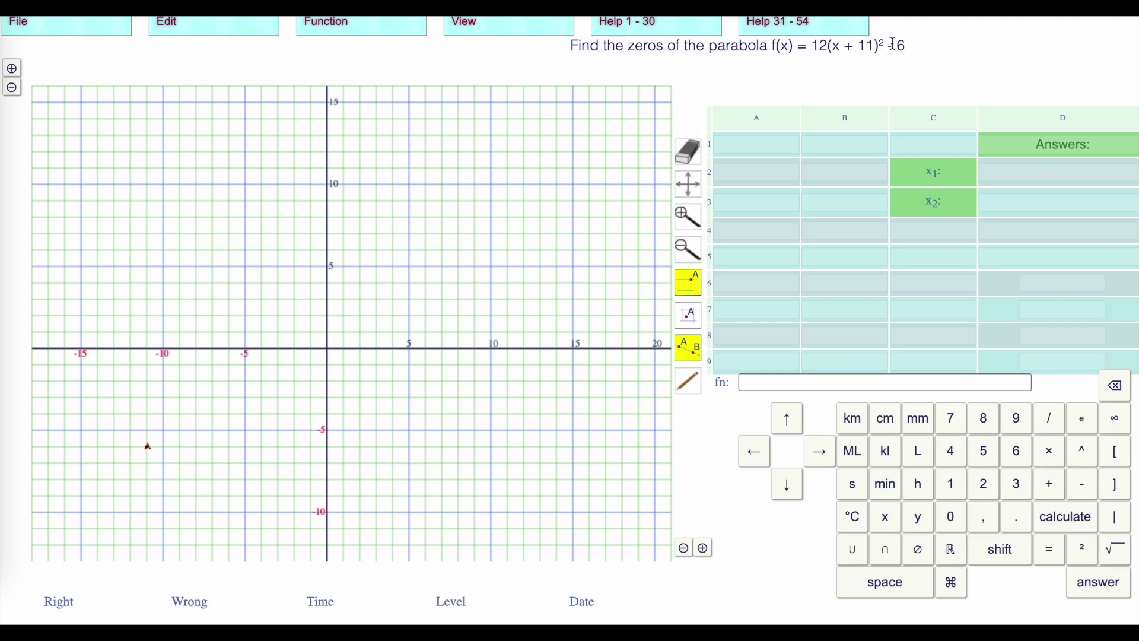
left_click(748, 144)
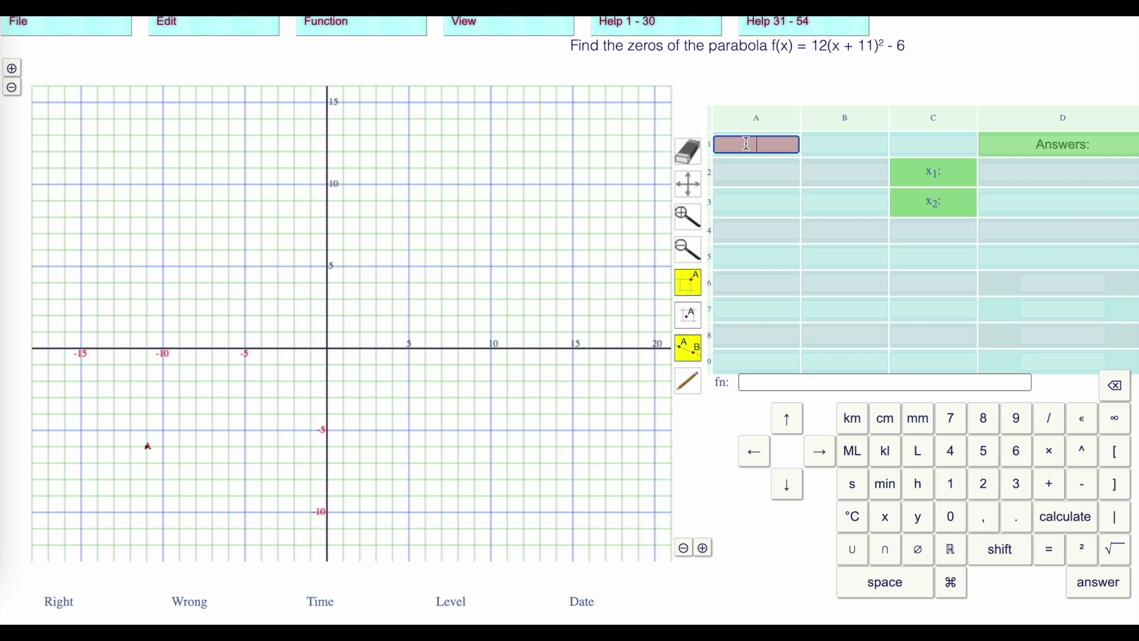
Enter x = -11 in A1 and the formula =12*(A1+11)²-6 in B1, giving -6
type("-11")
left_click(828, 143)
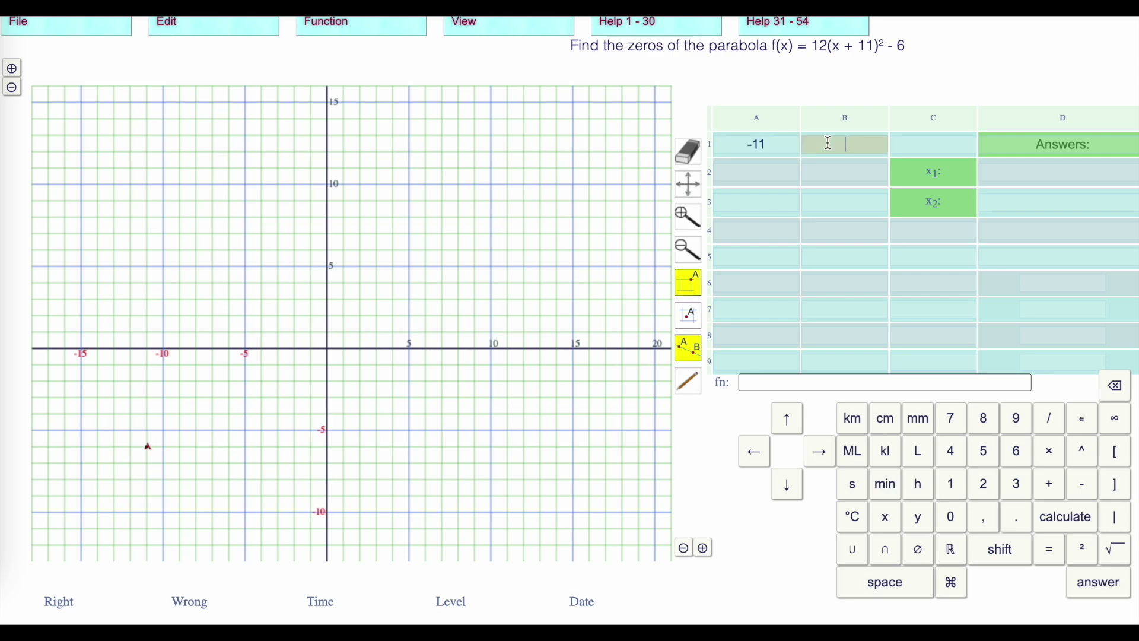
type("=12*(")
left_click(766, 145)
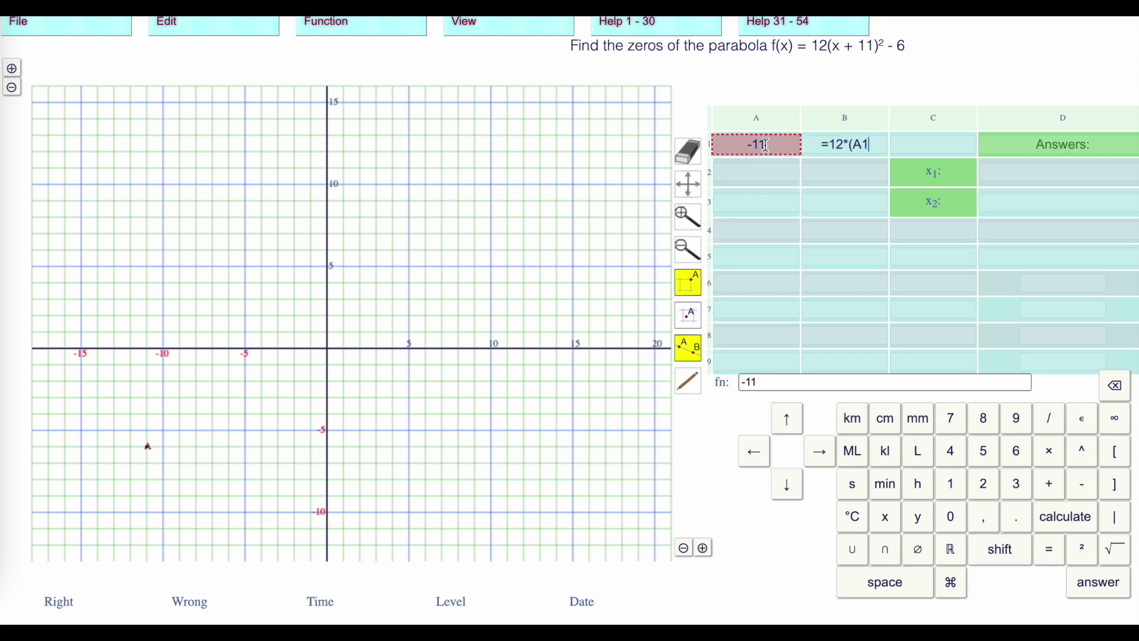
type("+11)")
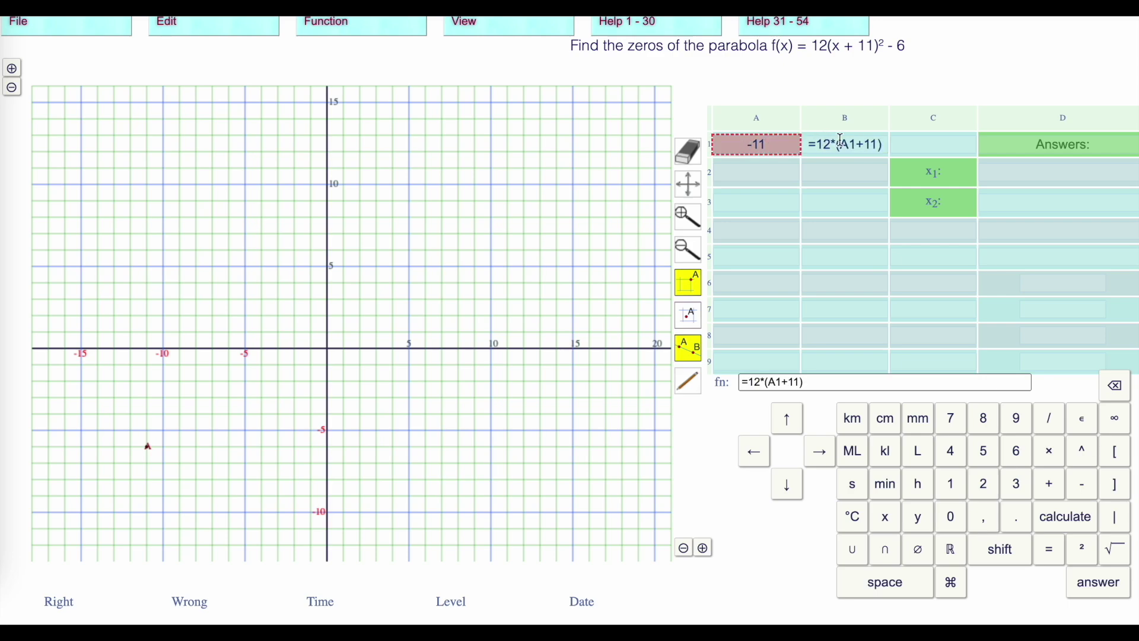
left_click(1082, 547)
type("-6")
key("Return")
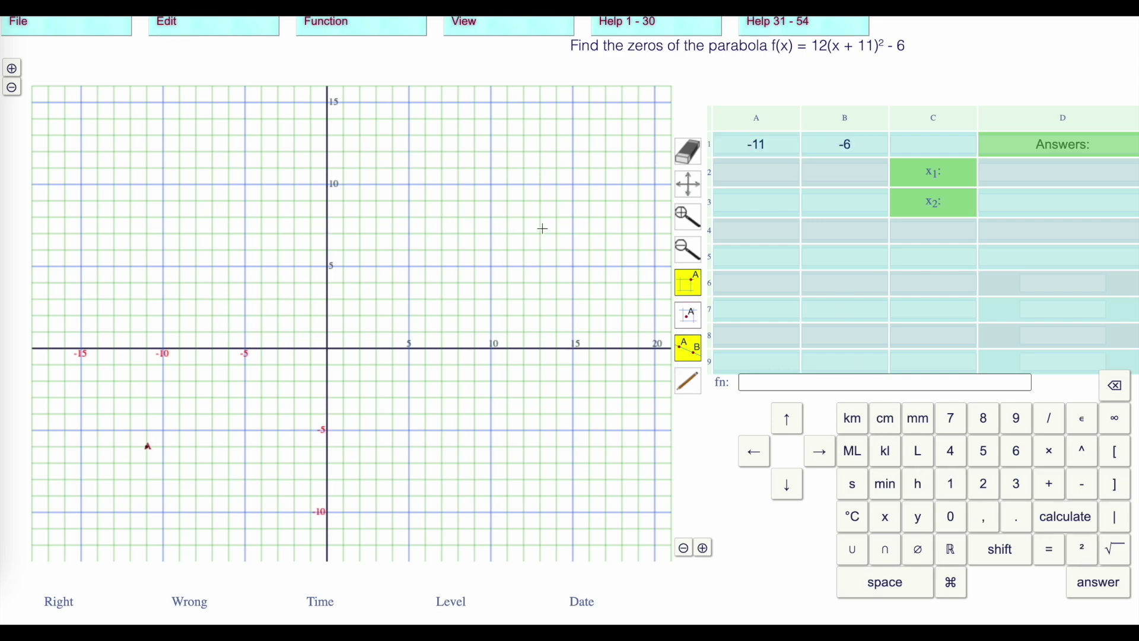
Change A1 from -11 to -10 so B1 shows f(-10) = 6
left_click(766, 145)
key("BackSpace")
type("0")
key("Return")
Plot (-10, 6) and (-12, 6) on the grid, then set A1 to -12
left_click(163, 249)
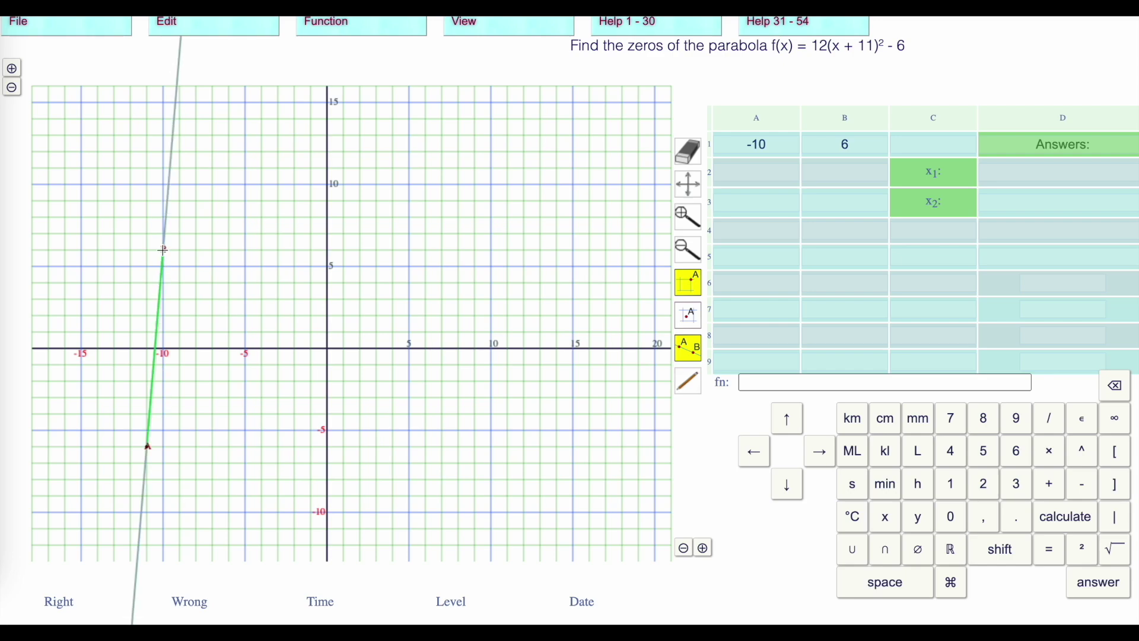
left_click(128, 250)
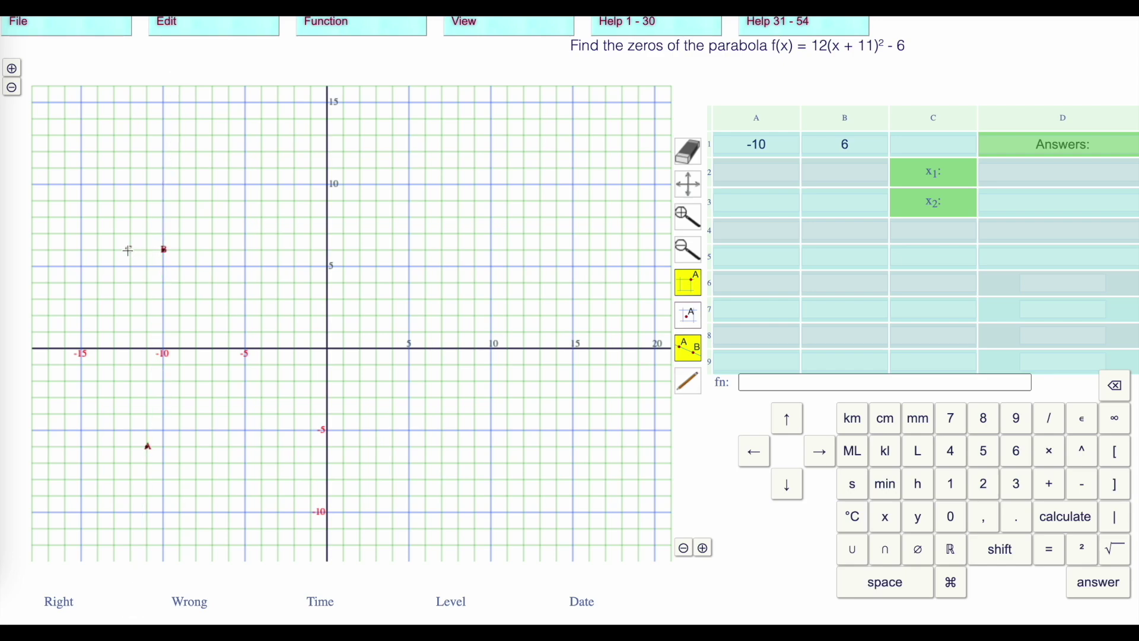
left_click(780, 144)
key("BackSpace")
type("2")
key("Return")
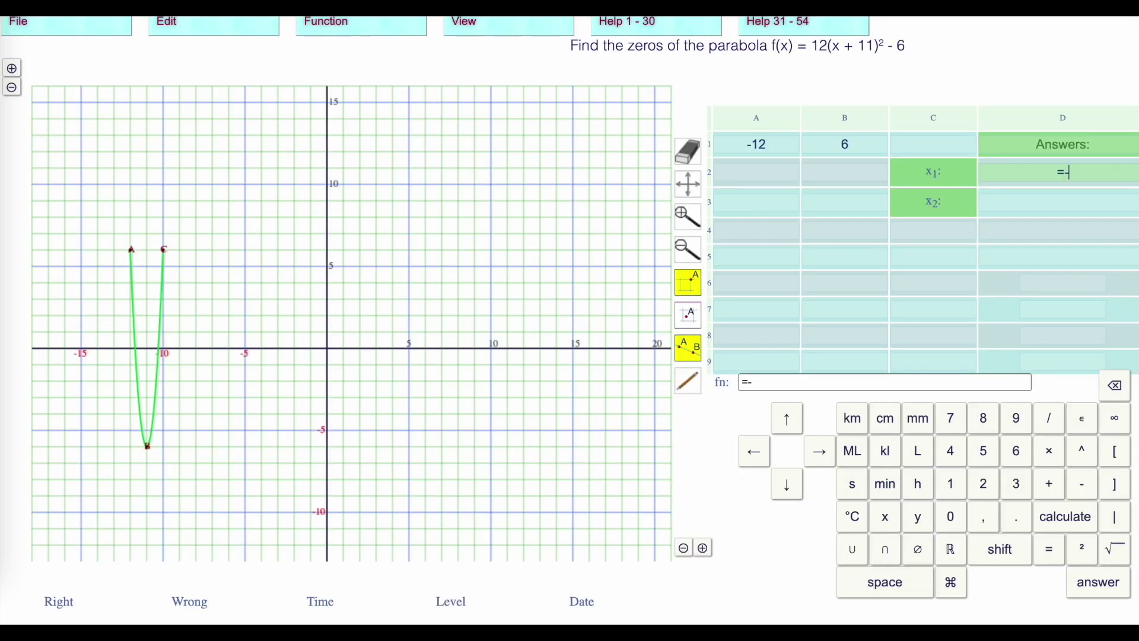
Enter =-11-SQRT(0.5) as x₁ (≈ -11.707) and fill it down into x₂
type("11-sqrt(")
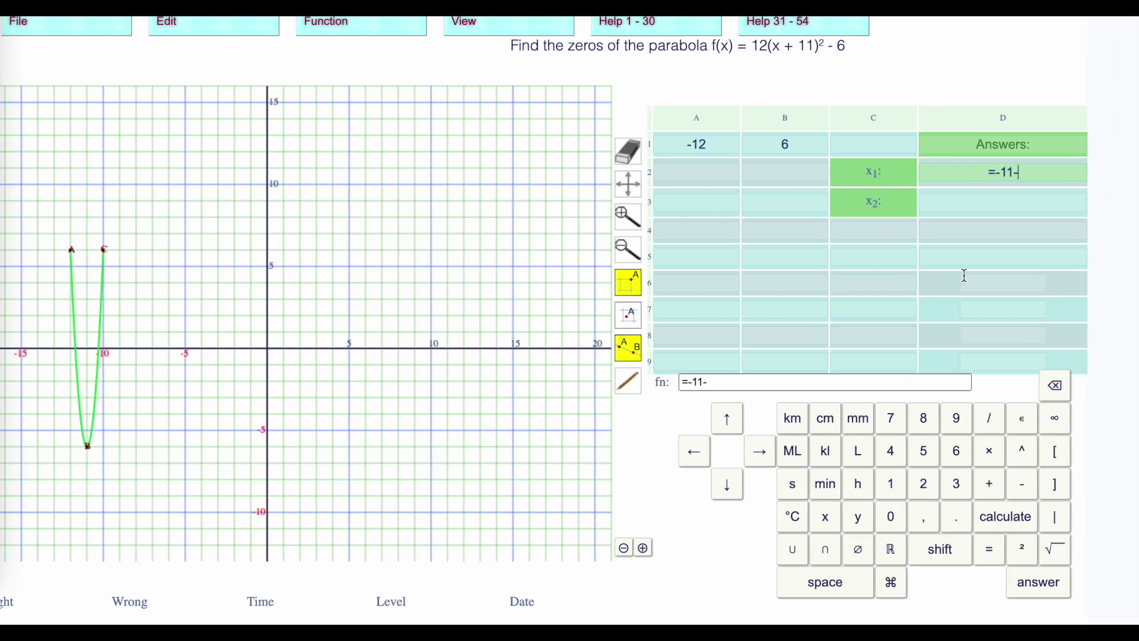
type("0.5")
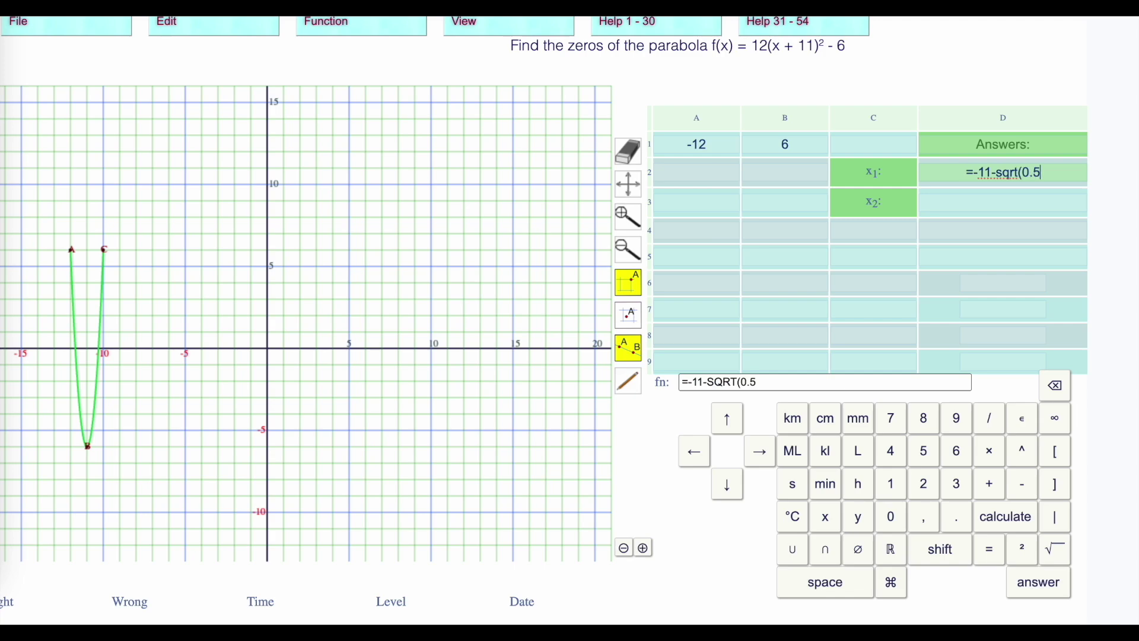
key("Return")
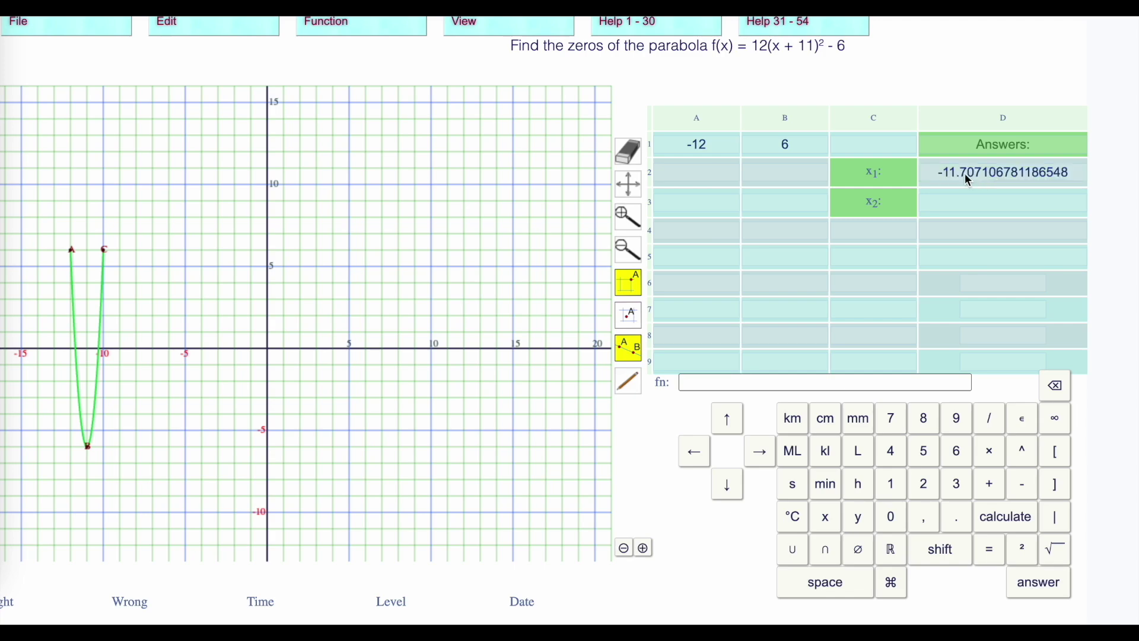
left_click_drag(966, 174, 968, 203)
Change the x₂ formula to =-11+SQRT(0.5) (≈ -10.293) and submit both zeros
left_click(970, 203)
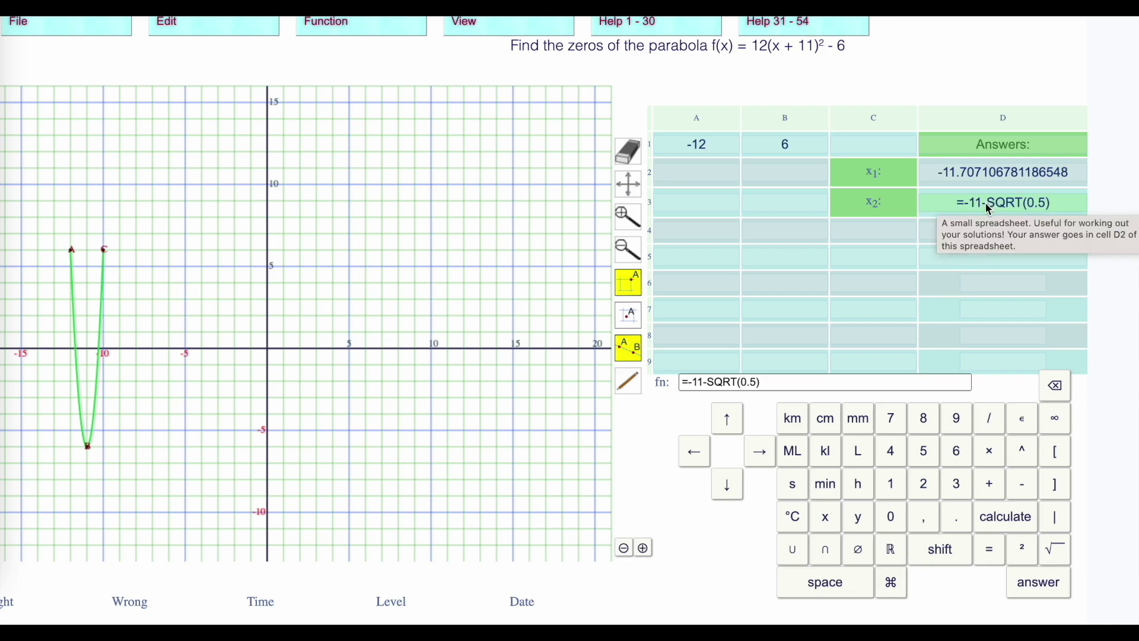
left_click(987, 206)
key("BackSpace")
type("+")
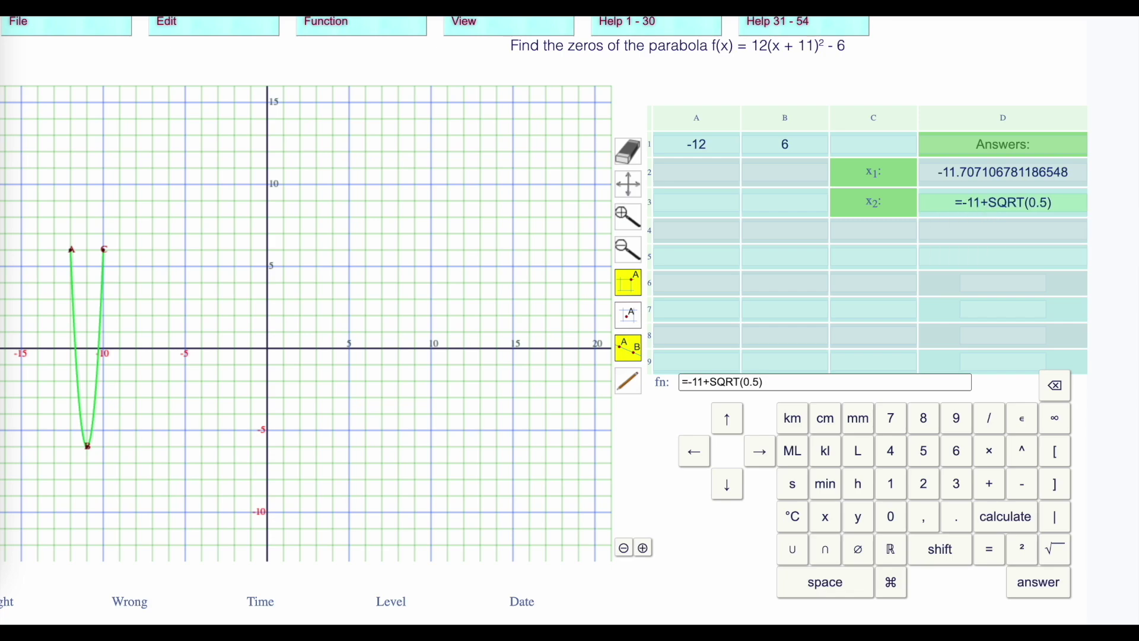
key("Return")
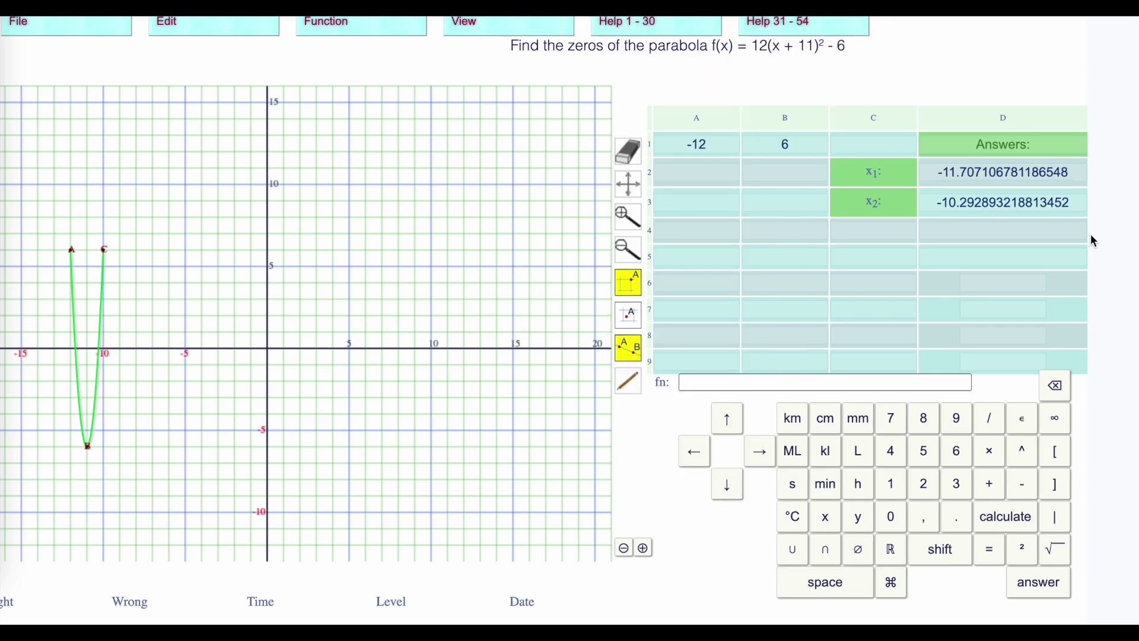
left_click(1041, 583)
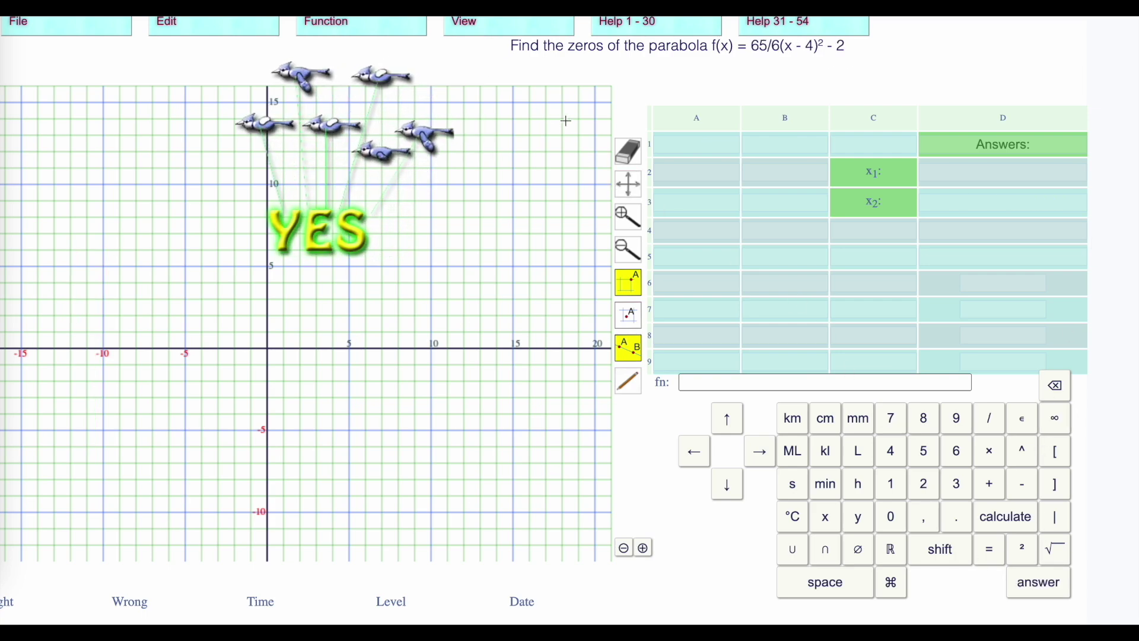